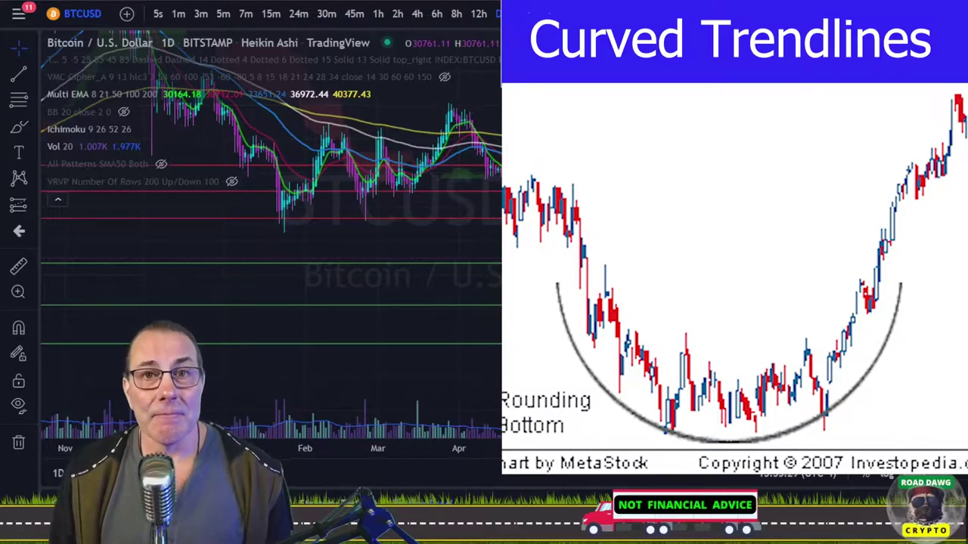
Zoom out the BTCUSD daily chart until 2021 through mid-2022 is visible.
scroll(692, 297, "down", 5)
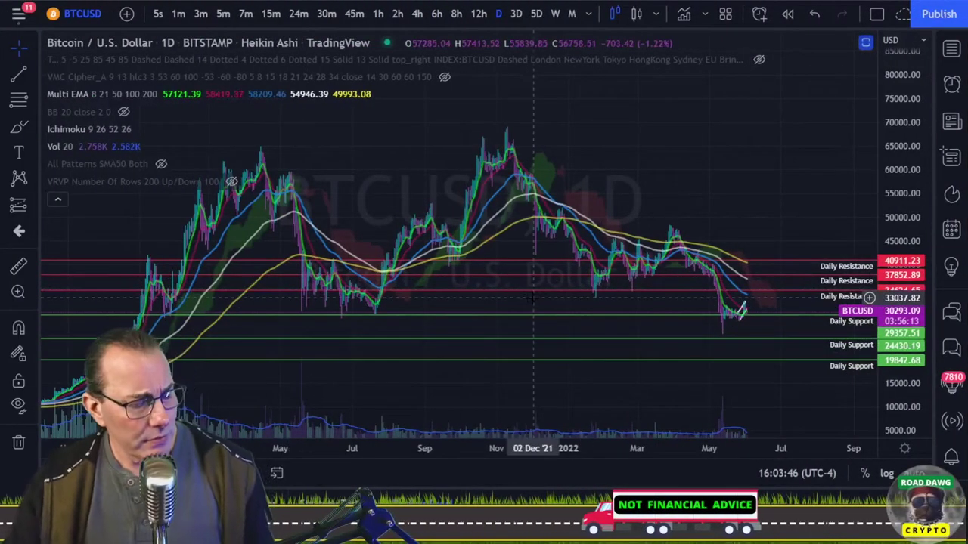
Draw a descending trend line from the November 2021 peak near 68966.96 past the April 2022 high.
left_click(24, 79)
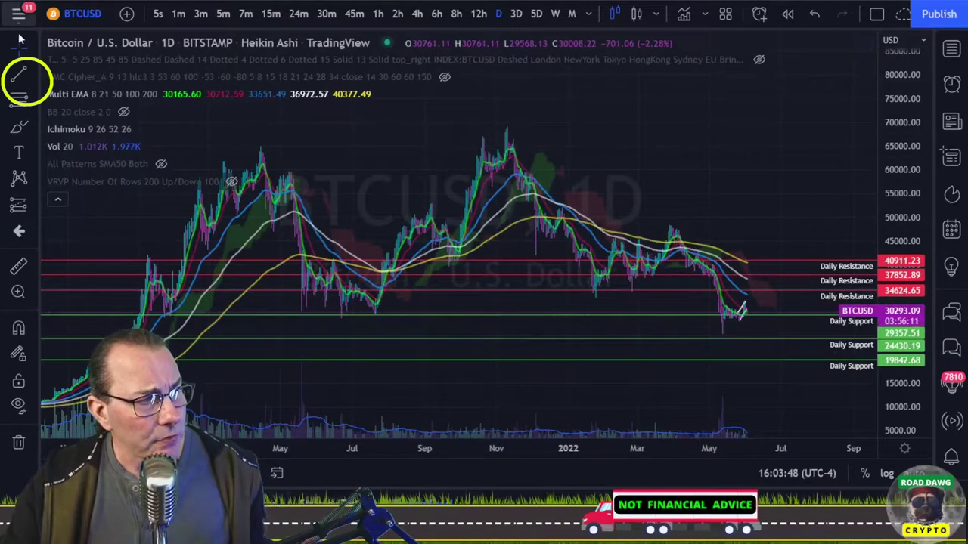
left_click(23, 80)
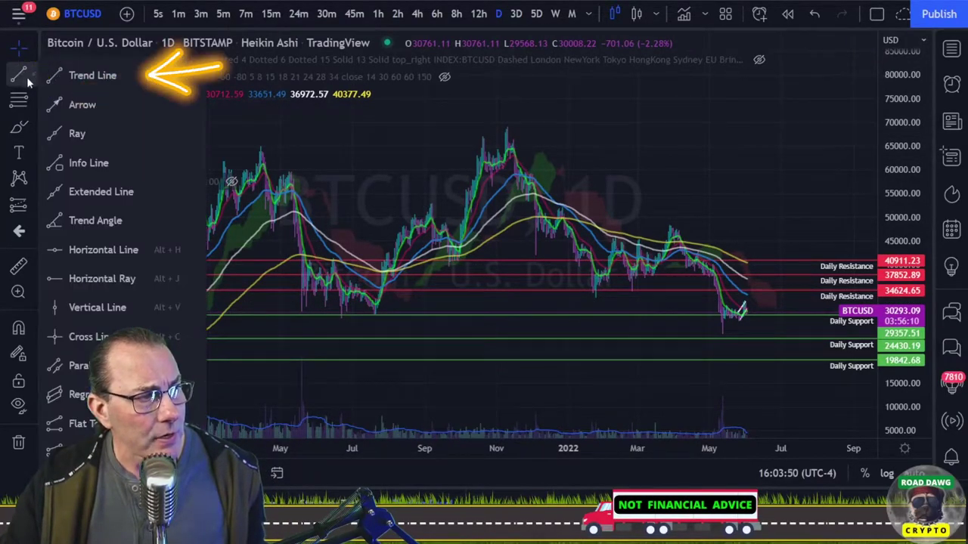
left_click(73, 80)
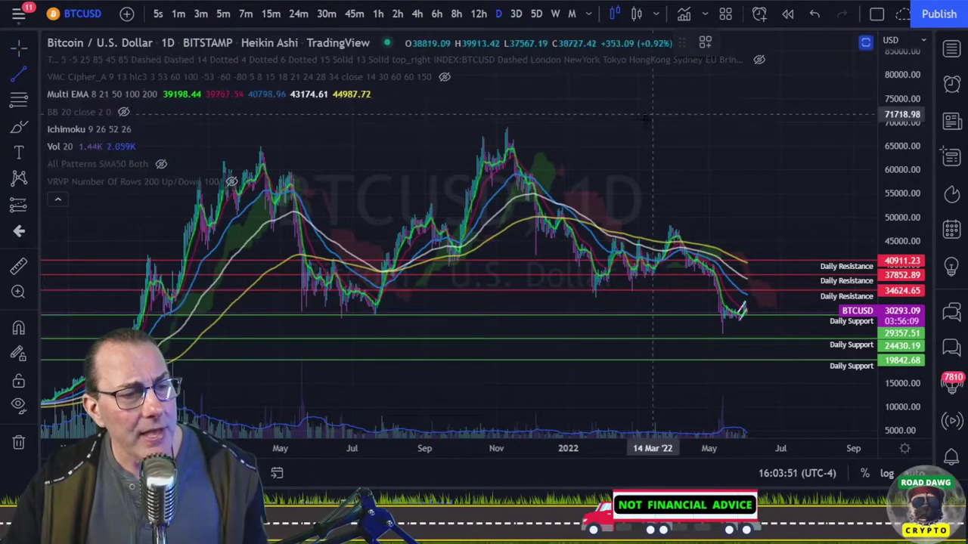
left_click(506, 124)
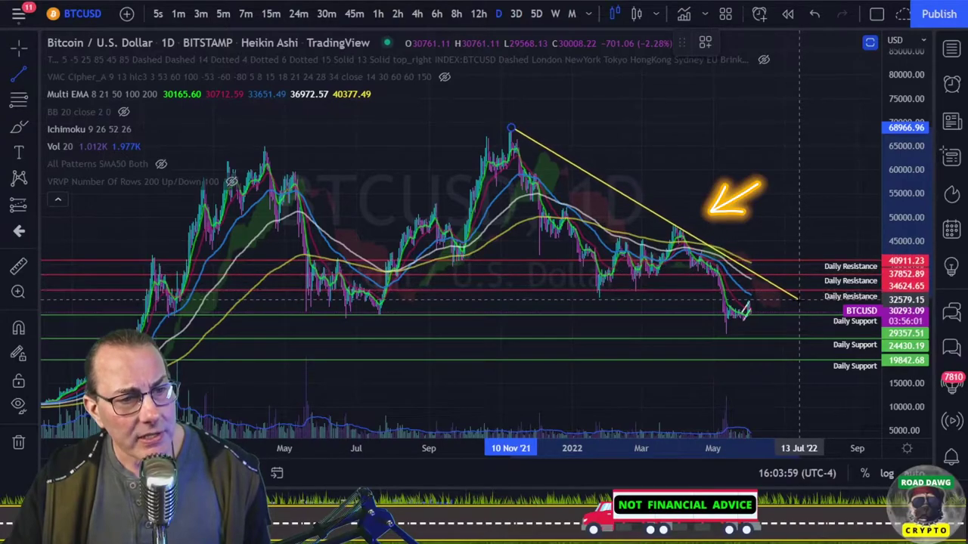
left_click(799, 299)
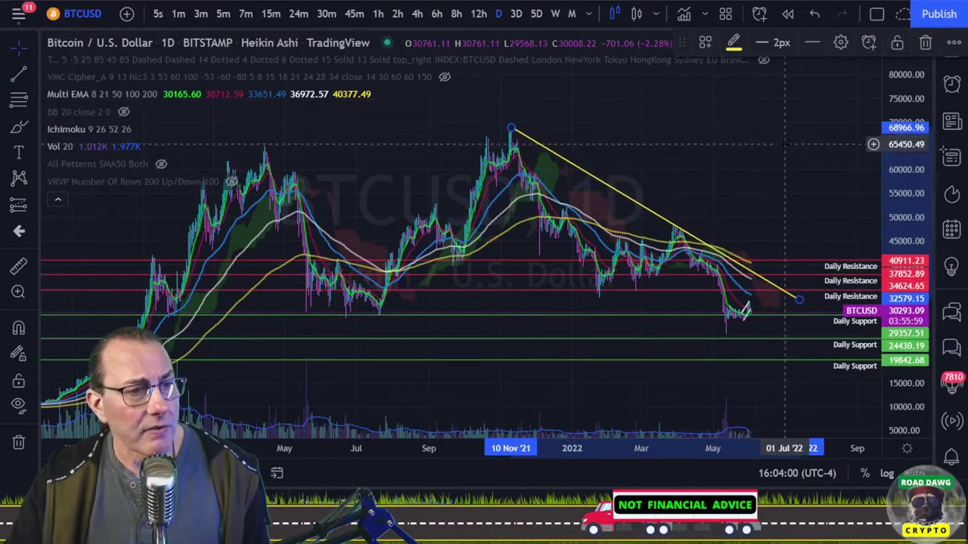
left_click_drag(784, 143, 706, 134)
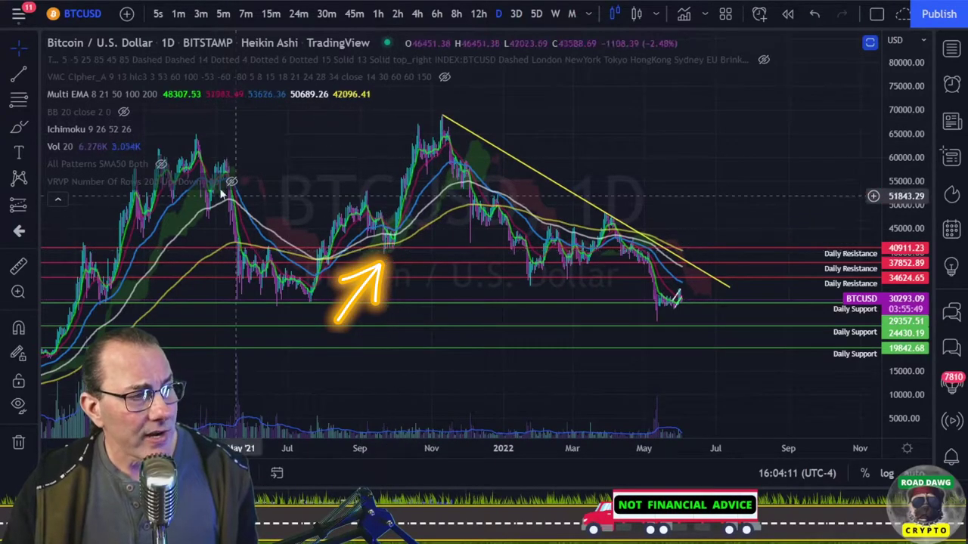
Add a lower trendline from the September 2021 low to about 15455 and extend the upper line's right end.
left_click(19, 73)
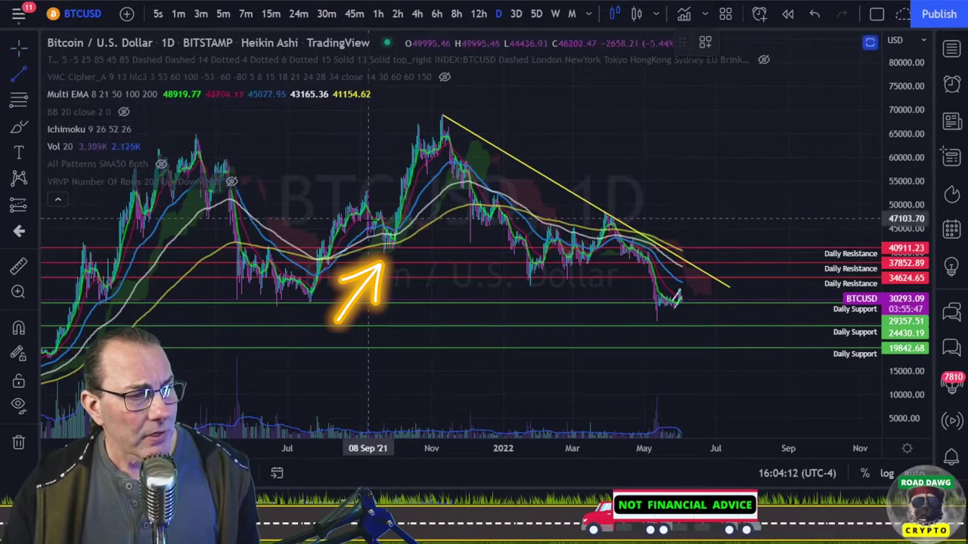
left_click(394, 247)
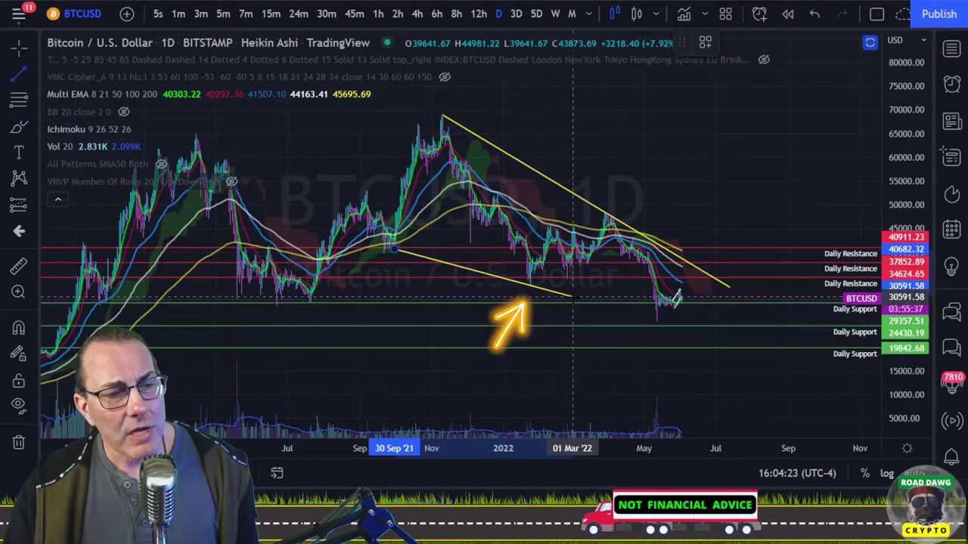
left_click(827, 368)
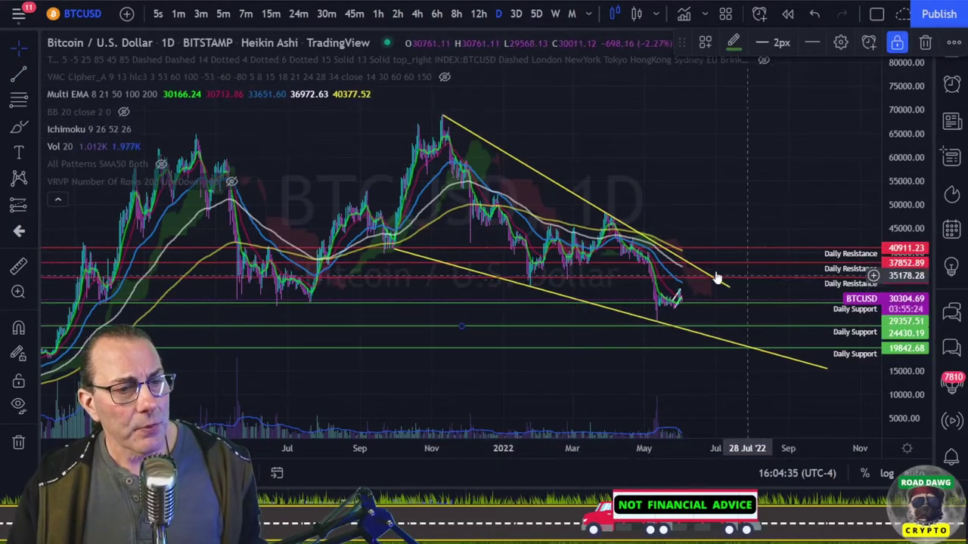
left_click_drag(730, 285, 820, 342)
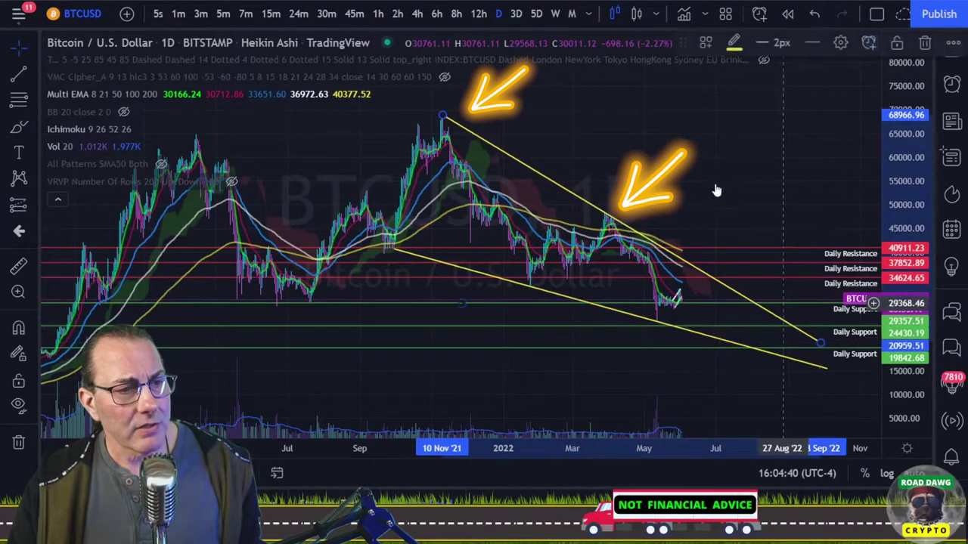
left_click_drag(717, 191, 683, 147)
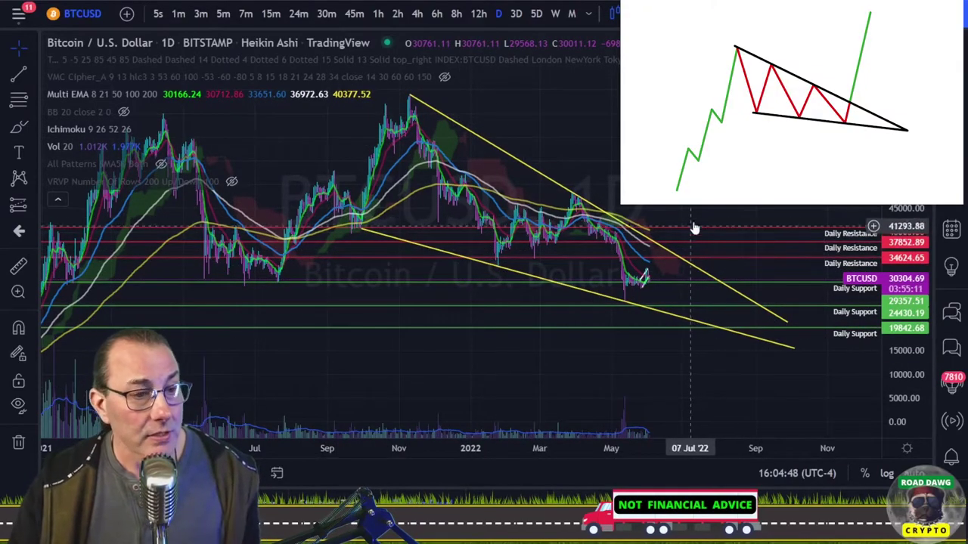
Re-frame the daily price history with the wedge trendlines gone, leaving only candles and moving averages.
scroll(697, 143, "down", 2)
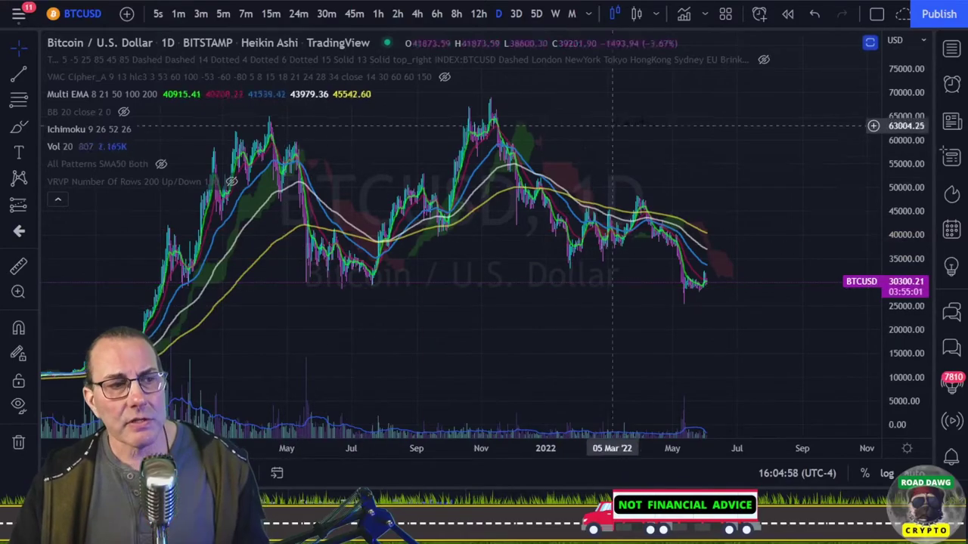
scroll(627, 129, "down", 2)
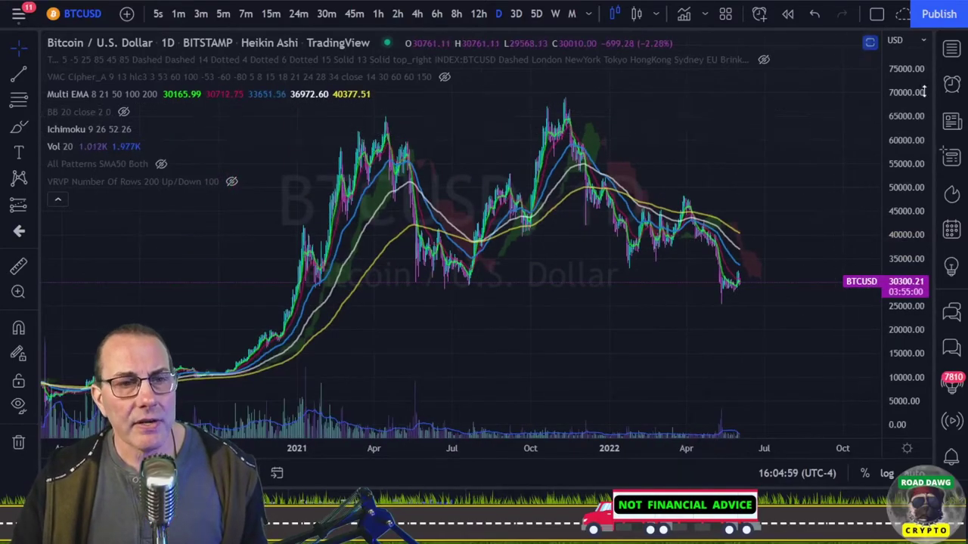
scroll(605, 158, "up", 3)
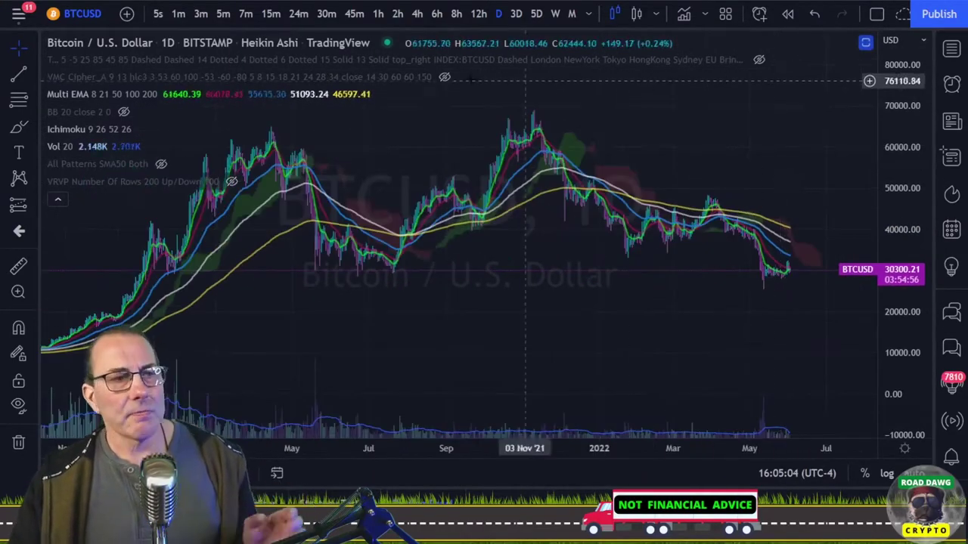
On the 4h timeframe, draw a trendline from mid-January to the April 2022 high, then start one at the late-January low.
left_click(417, 15)
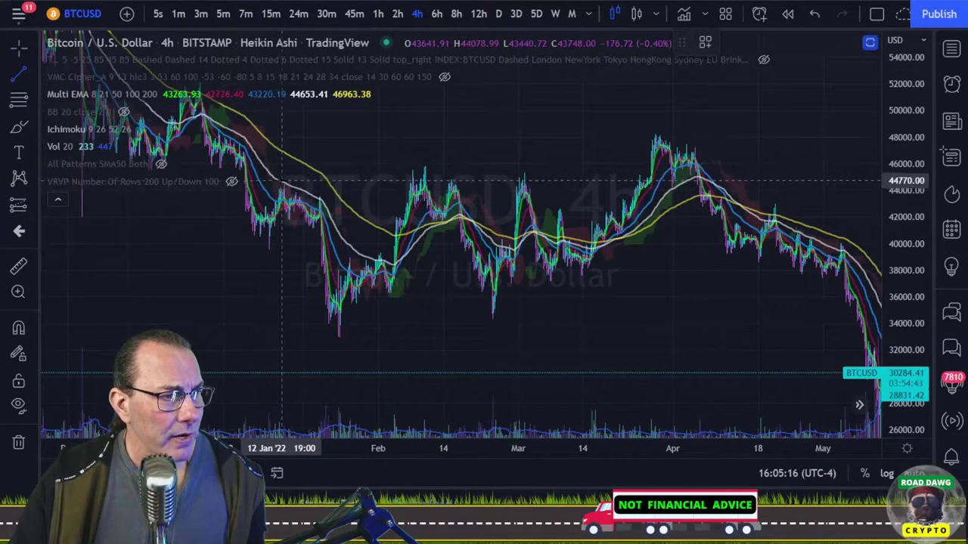
left_click(285, 184)
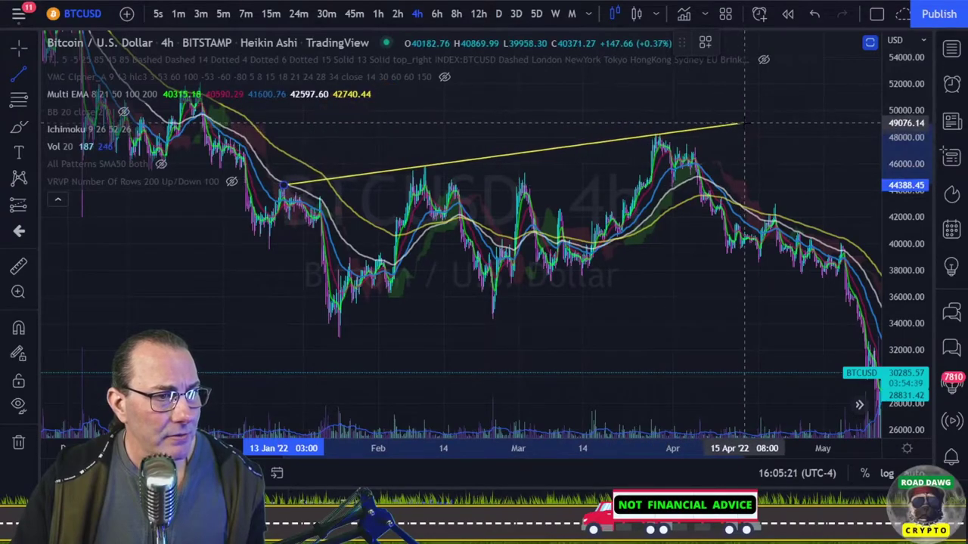
left_click(745, 123)
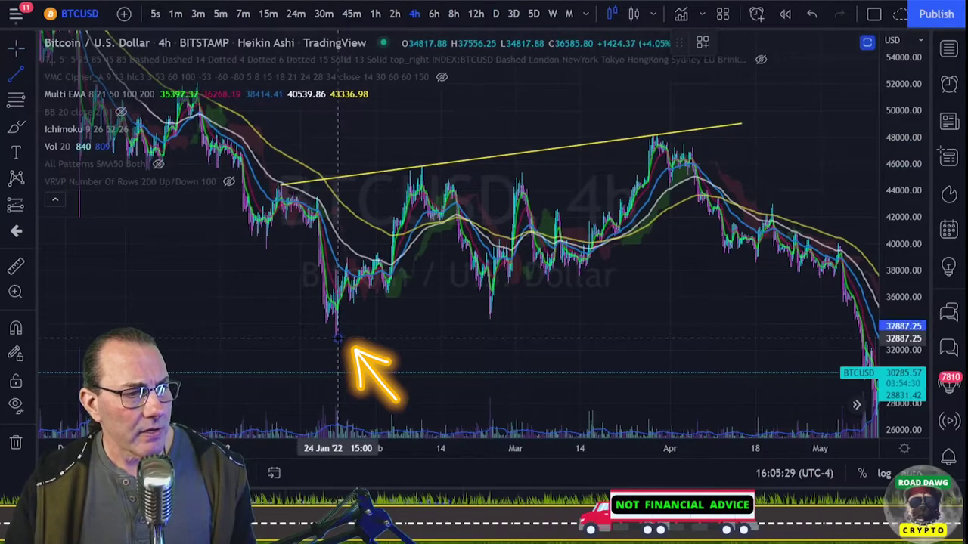
left_click(337, 338)
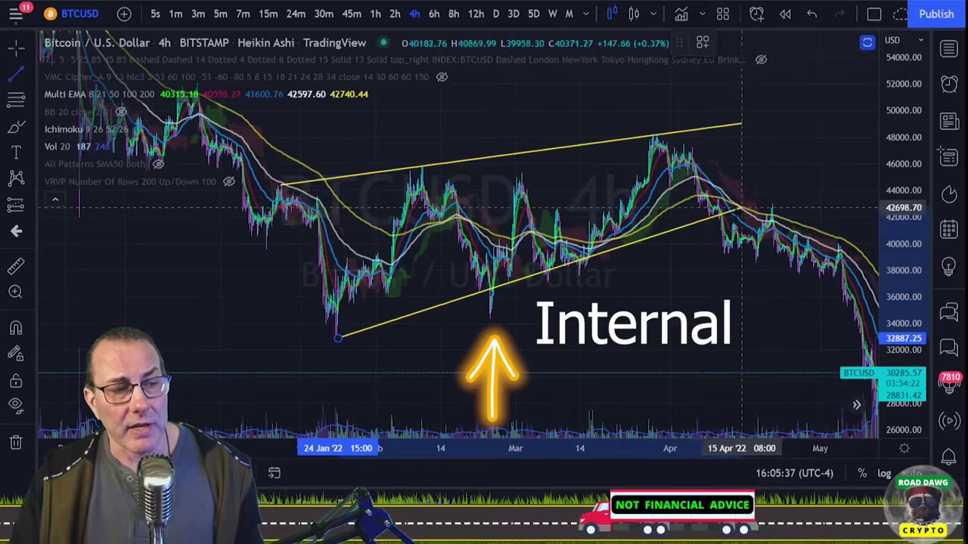
End the lower trendline in late April, then re-anchor it from the 24 January low into early May.
left_click(793, 186)
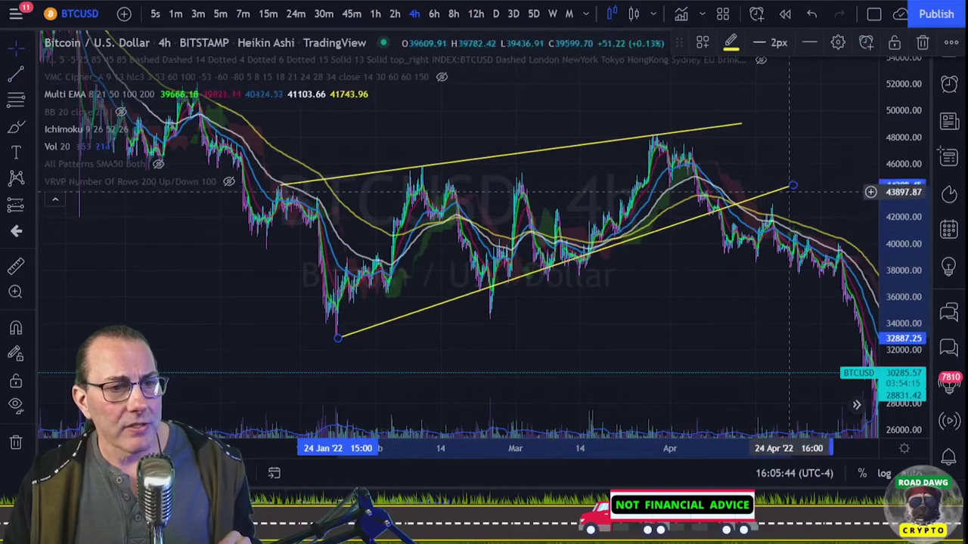
mouse_move(793, 186)
left_mouse_down()
mouse_move(807, 274)
mouse_move(844, 277)
left_mouse_up()
mouse_move(835, 195)
left_mouse_down()
mouse_move(772, 173)
mouse_move(657, 207)
left_mouse_up()
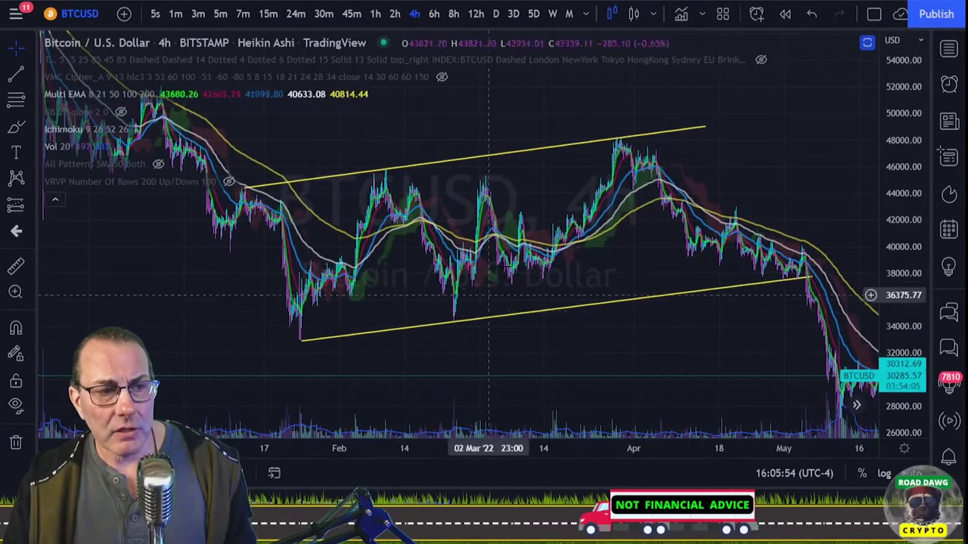
left_click(284, 327)
left_click_drag(285, 328, 300, 340)
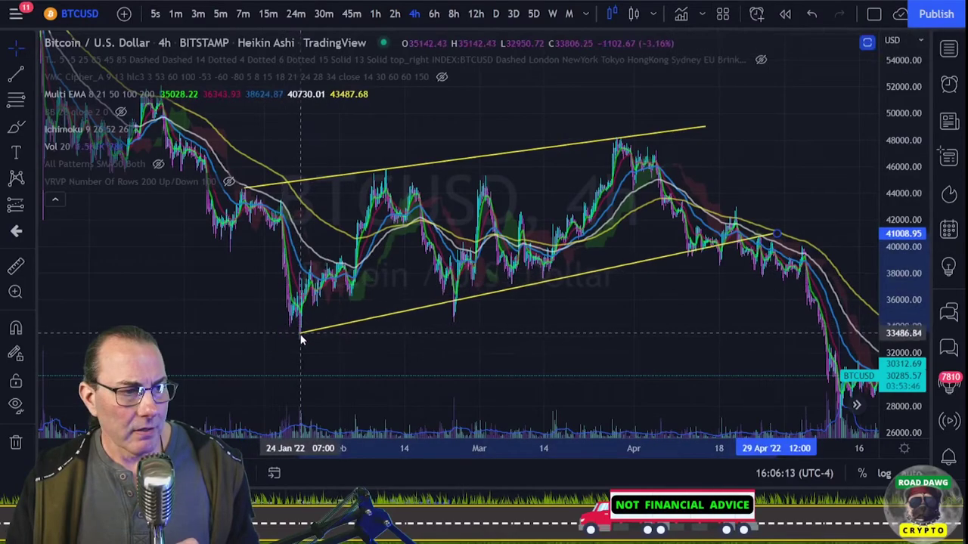
left_click_drag(778, 237, 762, 192)
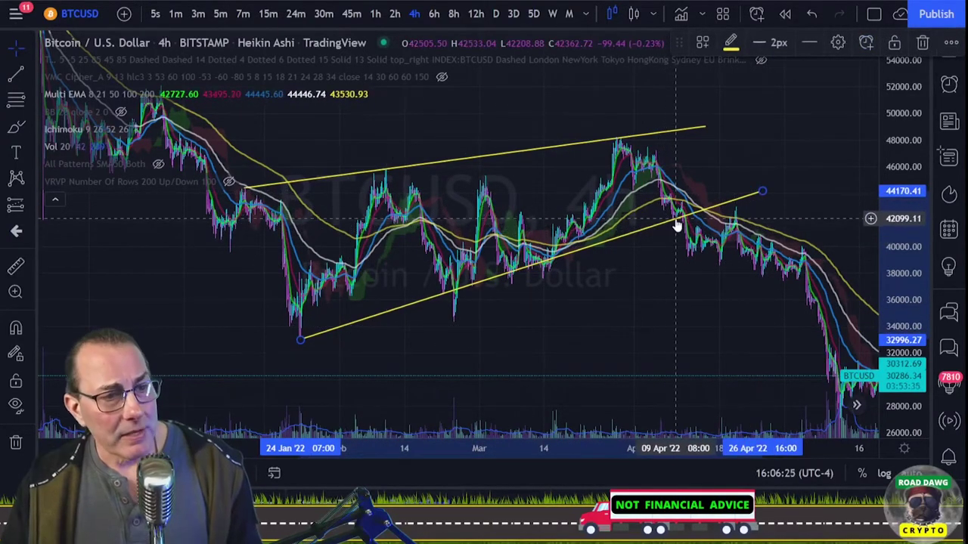
mouse_move(677, 225)
left_mouse_down()
mouse_move(760, 205)
mouse_move(789, 232)
left_mouse_up()
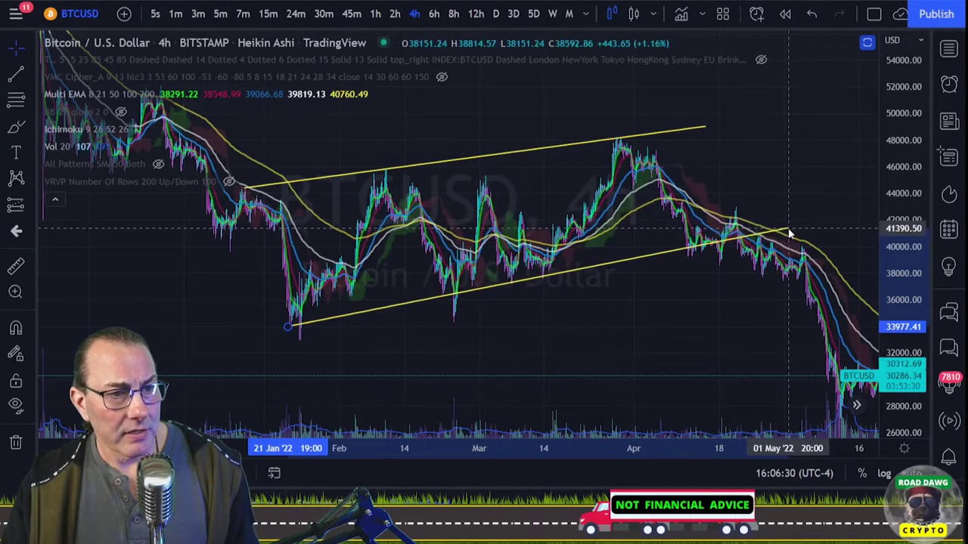
Fine-tune the lower trendline so it sits on the January low and meets early-May prices.
left_click(722, 241)
left_click_drag(398, 310, 398, 326)
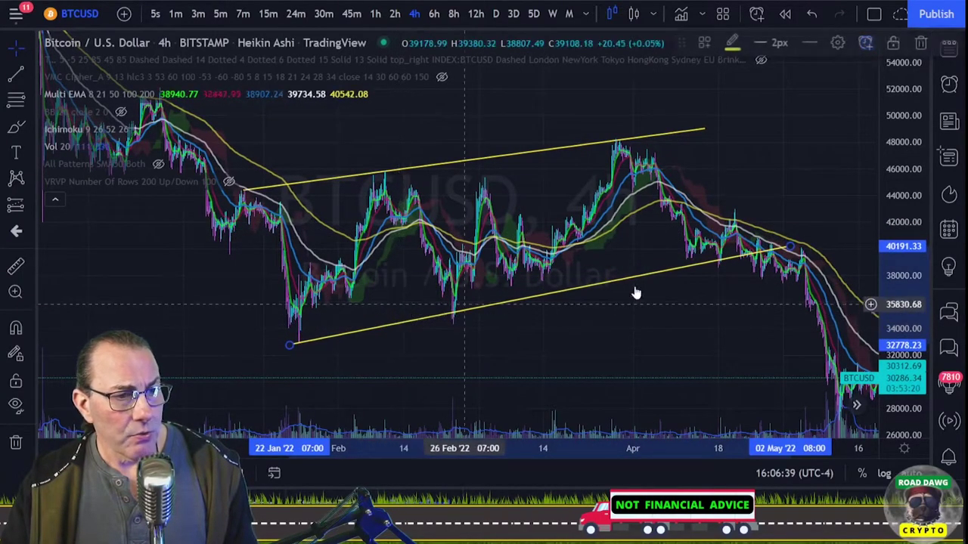
left_click_drag(791, 253, 824, 279)
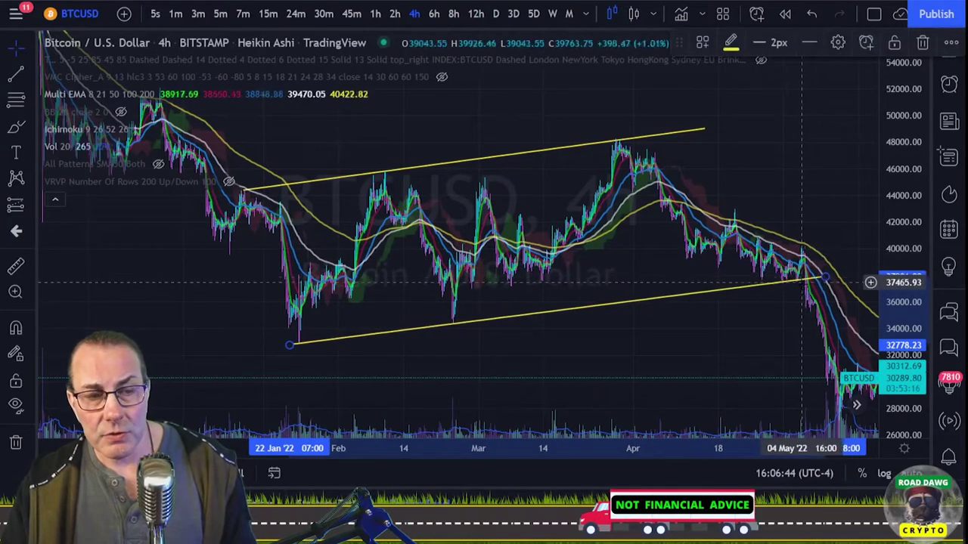
left_click_drag(290, 345, 303, 328)
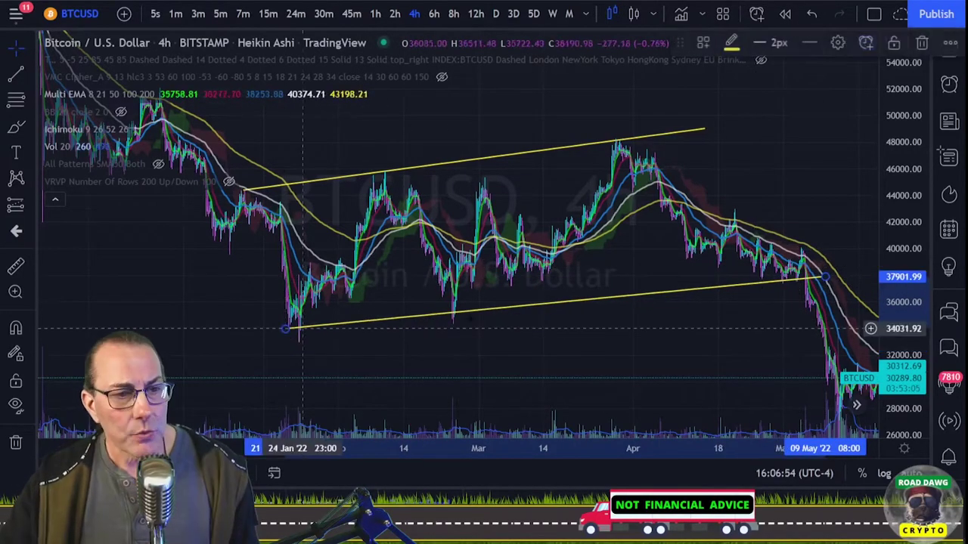
left_click_drag(826, 279, 807, 235)
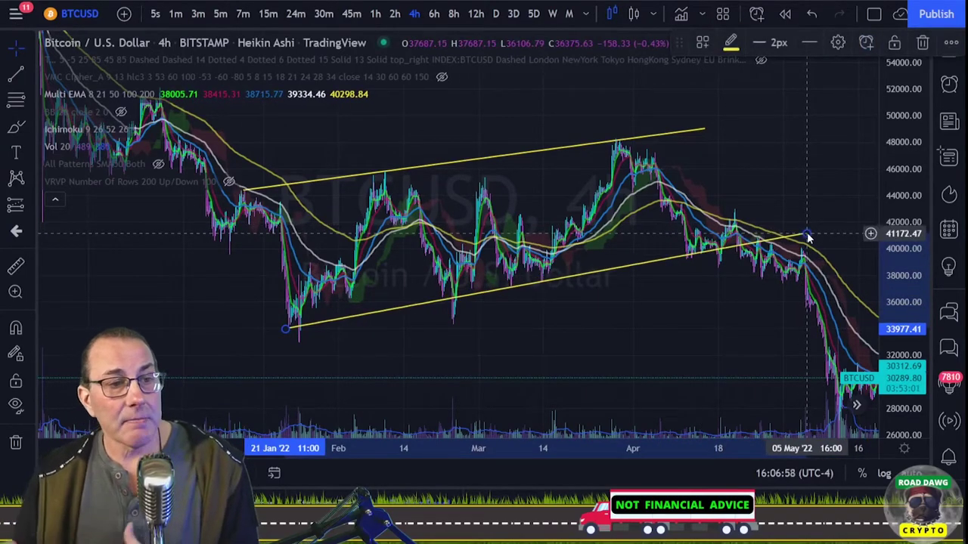
scroll(807, 236, "down", 5)
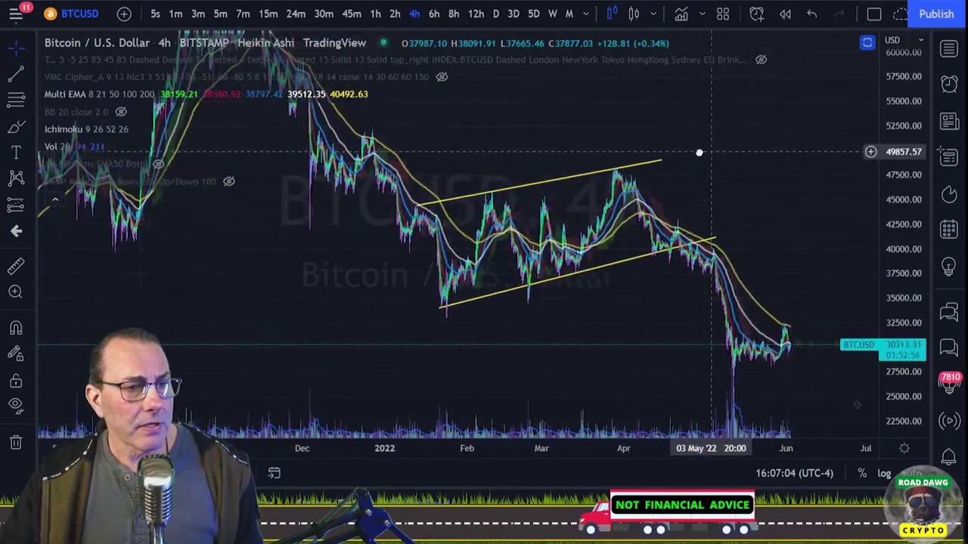
Hide the Multi EMA overlays and bring the early-January 2022 candles into close view.
left_click_drag(515, 183, 669, 295)
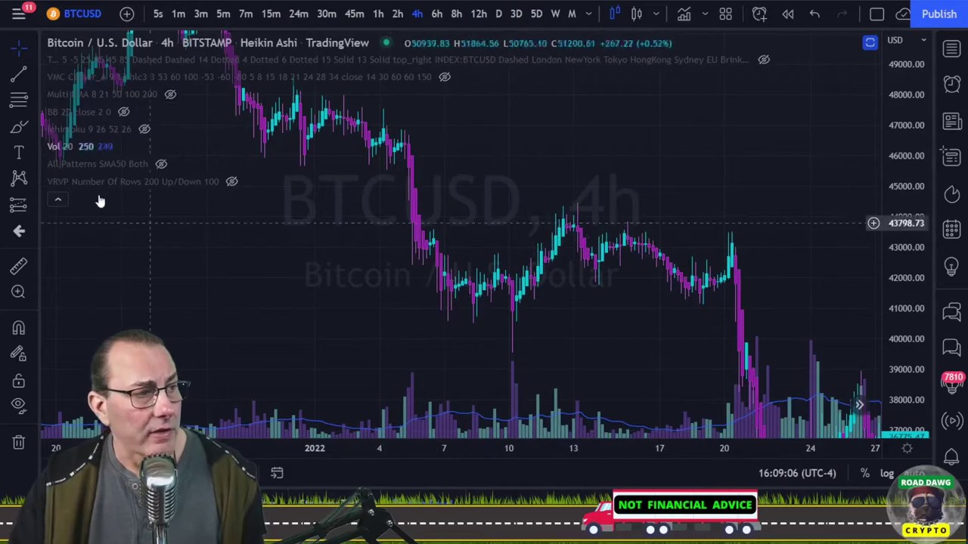
Draw a yellow curve across the 5–12 January 2022 dip and deepen it to hug the rounding bottom.
left_click(32, 130)
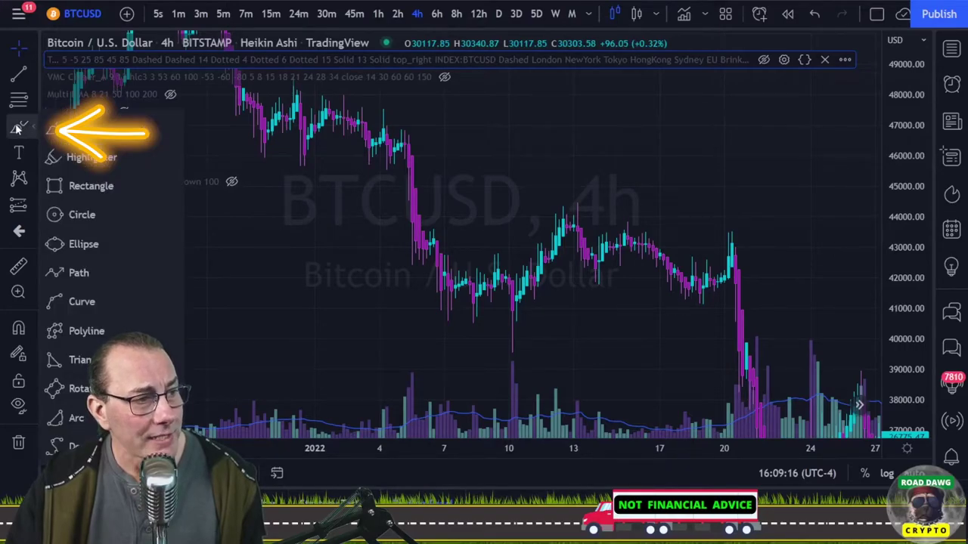
left_click(83, 302)
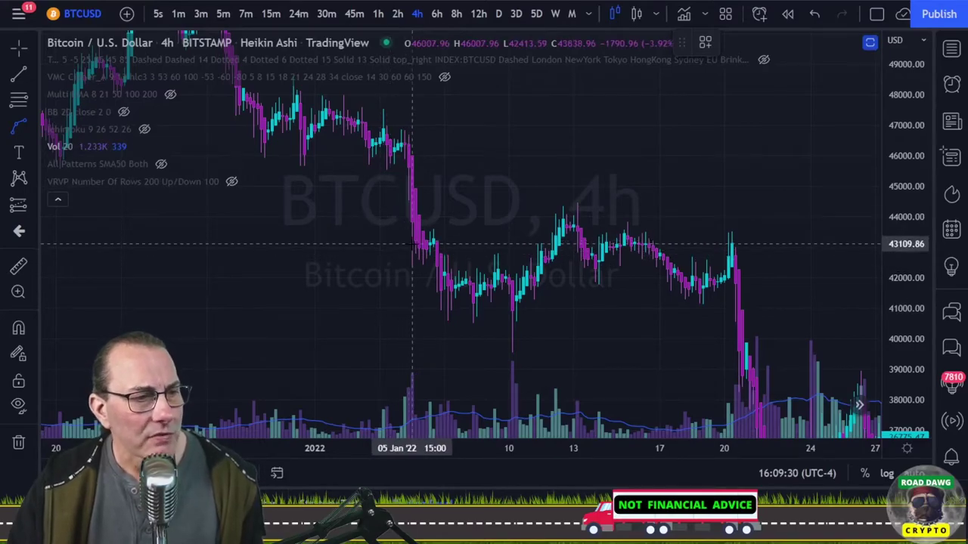
mouse_move(411, 244)
left_mouse_down()
mouse_move(453, 303)
mouse_move(566, 239)
left_mouse_up()
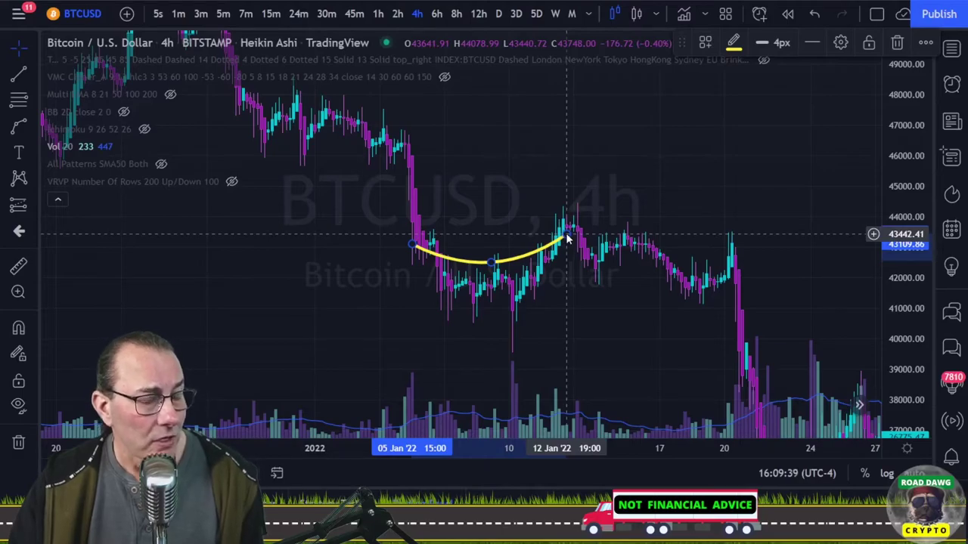
mouse_move(493, 264)
left_mouse_down()
mouse_move(495, 329)
mouse_move(492, 313)
left_mouse_up()
scroll(530, 288, "right", 5)
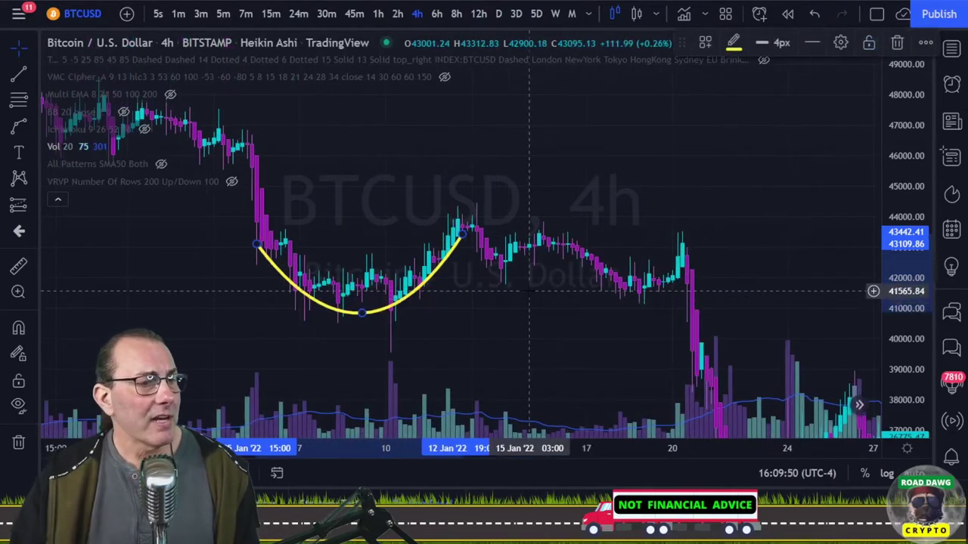